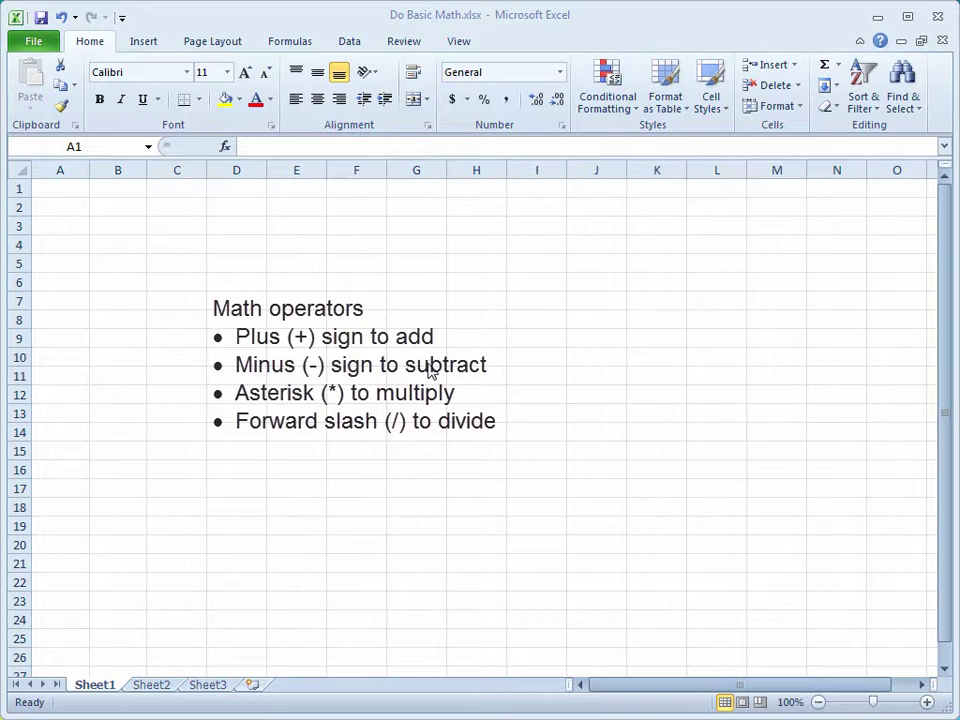
# - Add 89 and 23 in cell A1 with the formula =89+23, and view the cell's underlying formula
pyautogui.click(63, 189)
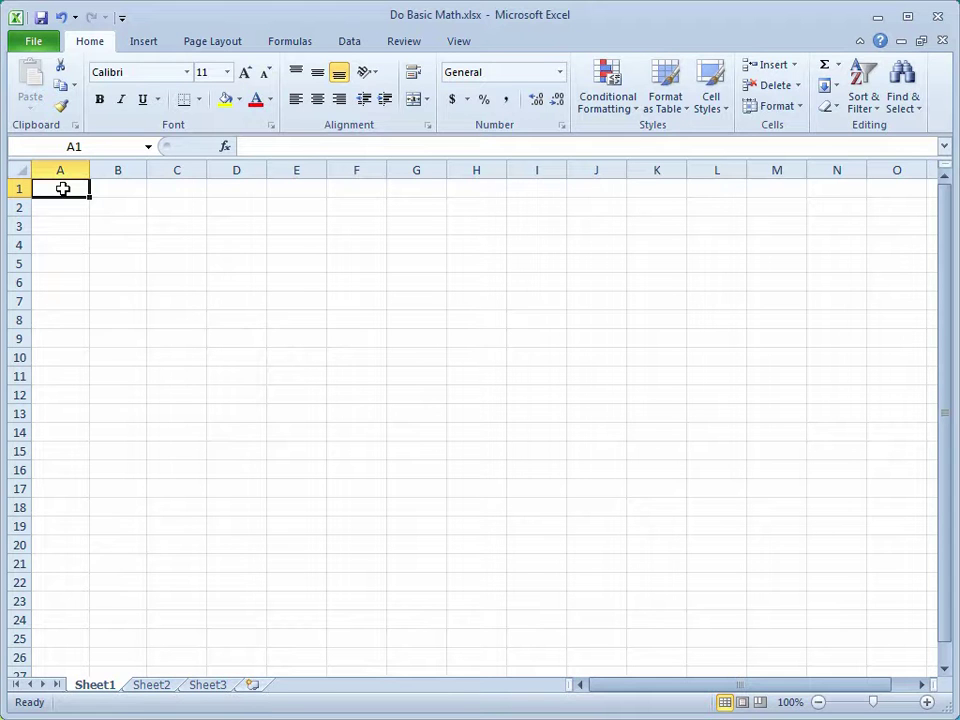
pyautogui.write('=89+23')
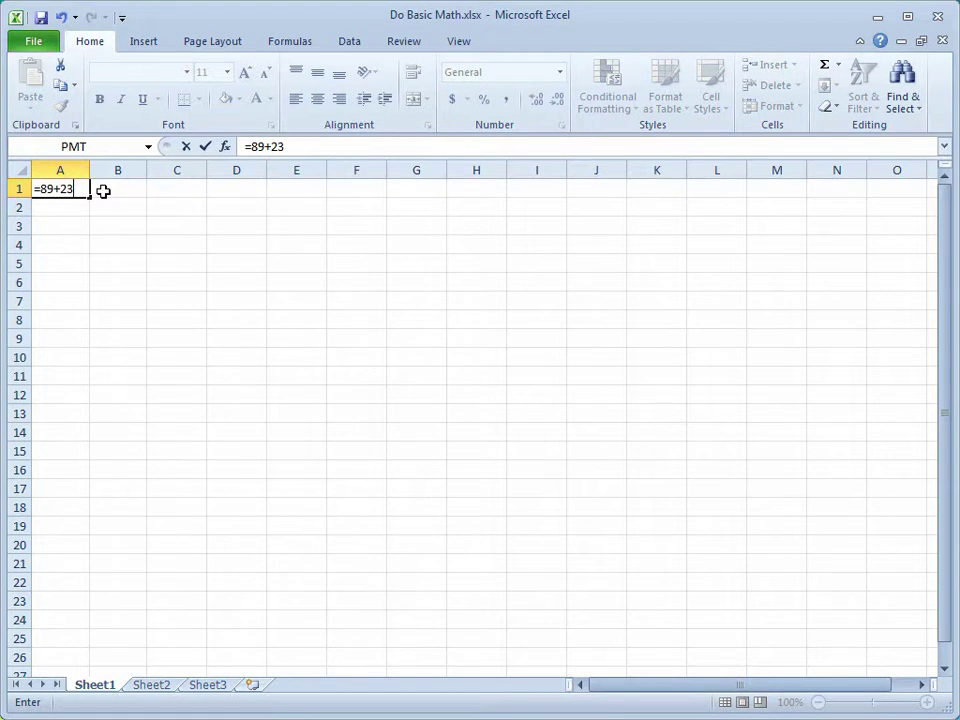
pyautogui.press('Return')
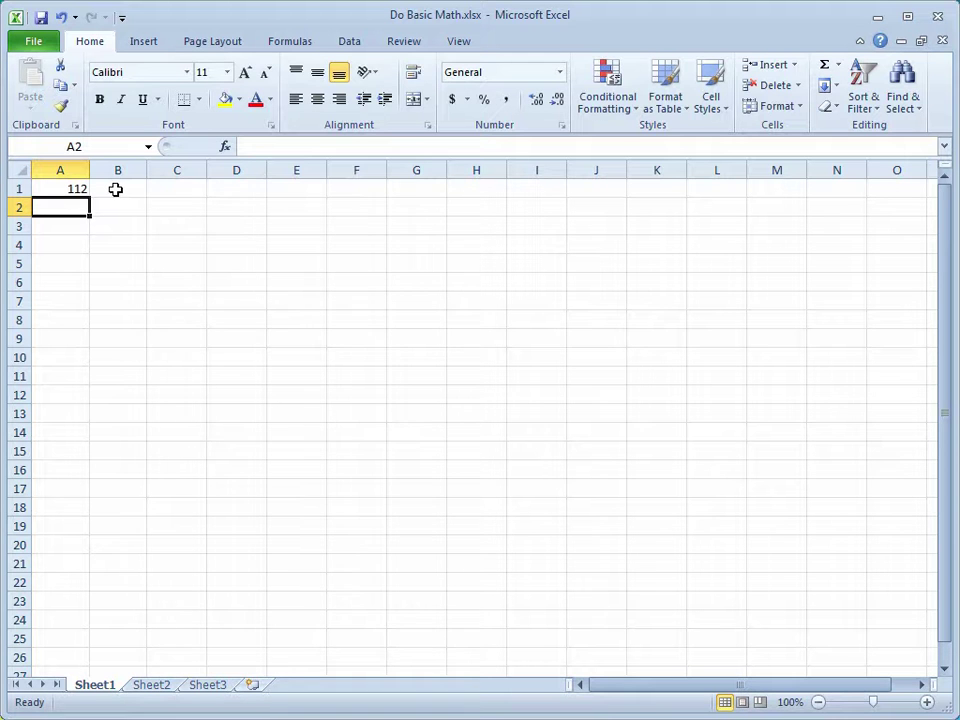
pyautogui.click(76, 189)
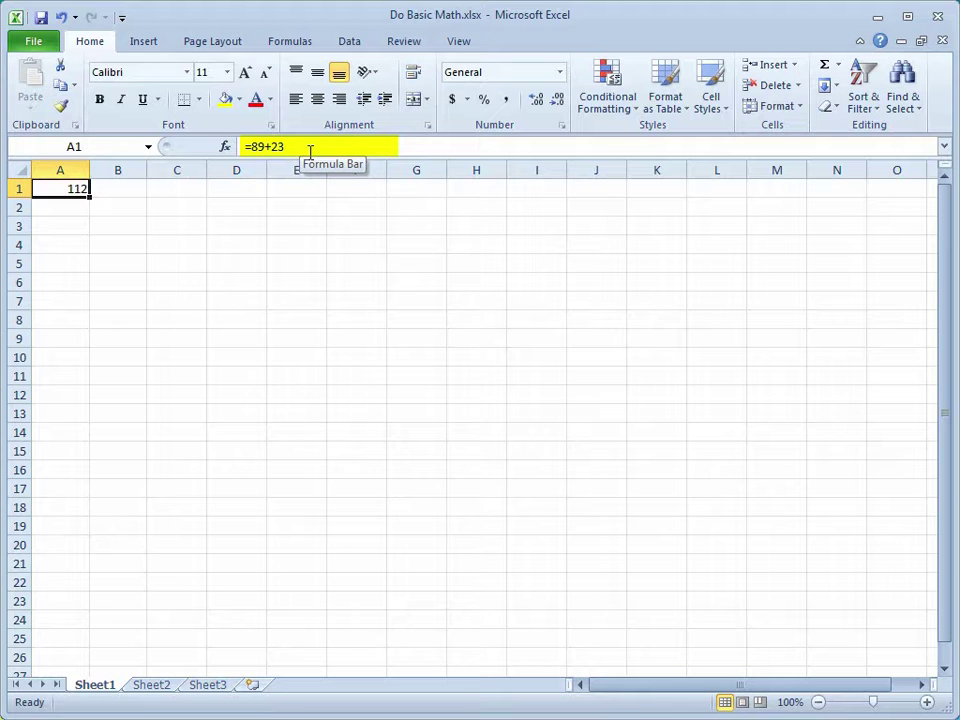
# - Subtract 23 from 89 in cell A2 with the formula =89-23
pyautogui.click(72, 212)
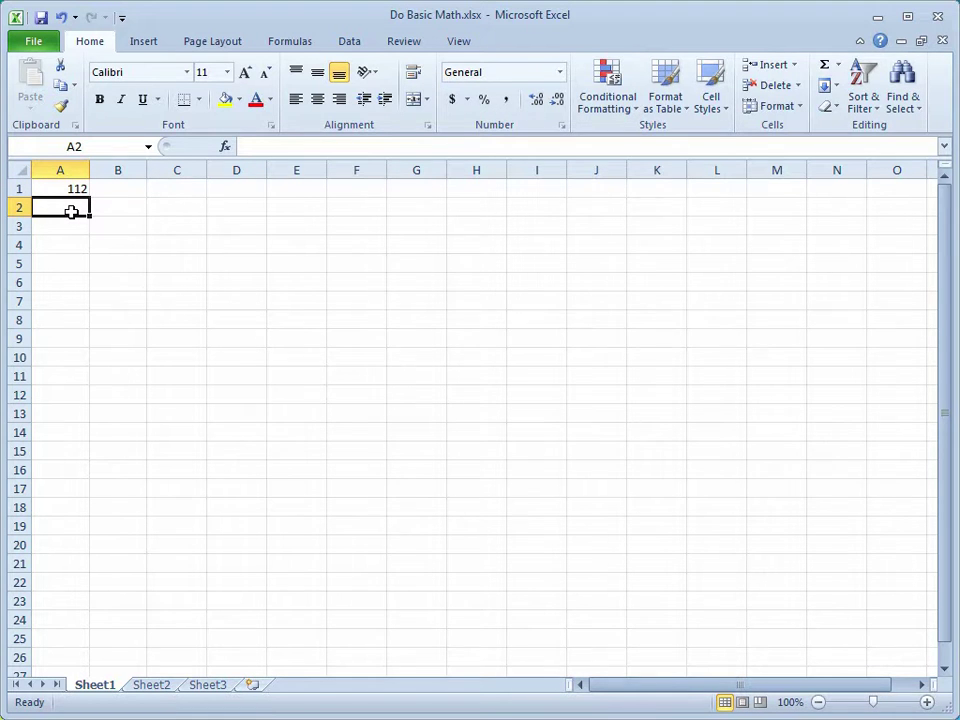
pyautogui.write('=89')
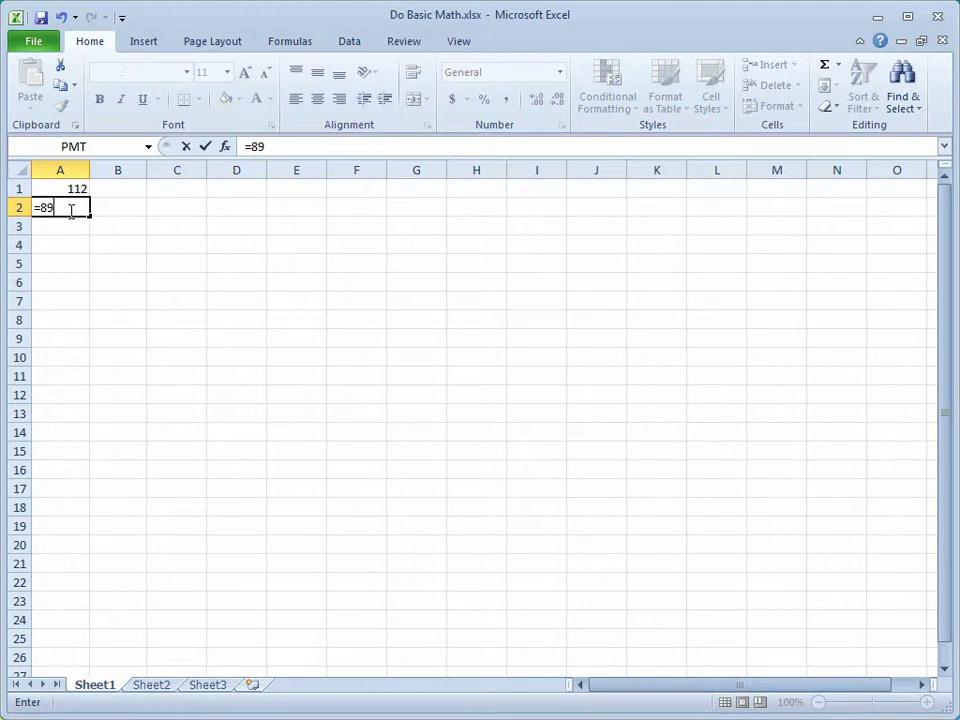
pyautogui.write('-23')
pyautogui.press('Return')
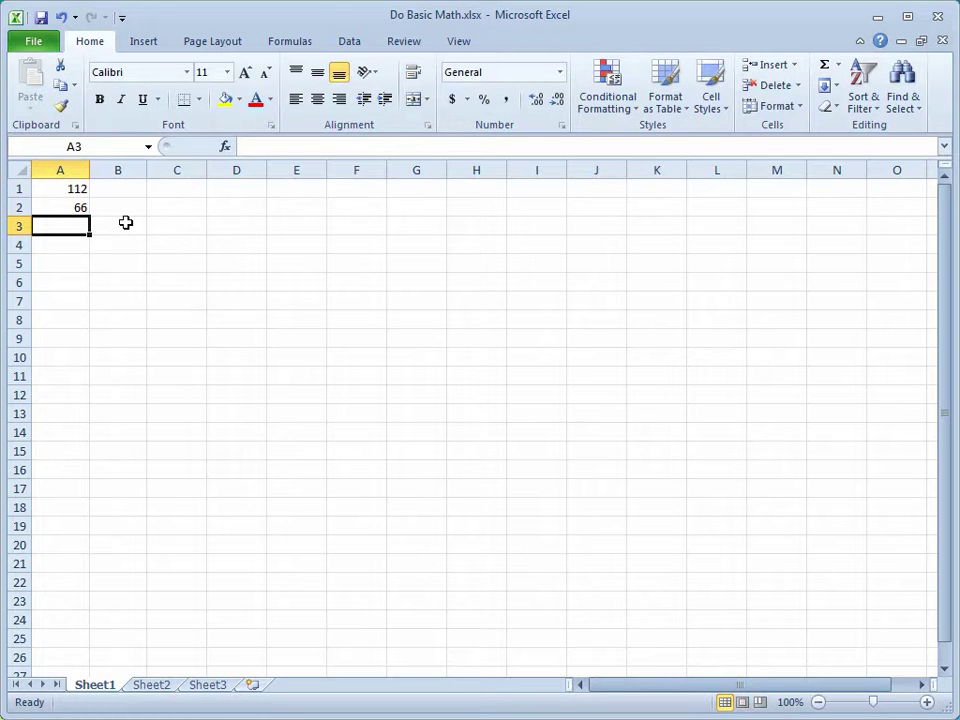
# - Enter the multiplication formula =89*23 in cell A3 and the division formula =89/23 in cell A4
pyautogui.write('=89*23')
pyautogui.press('Return')
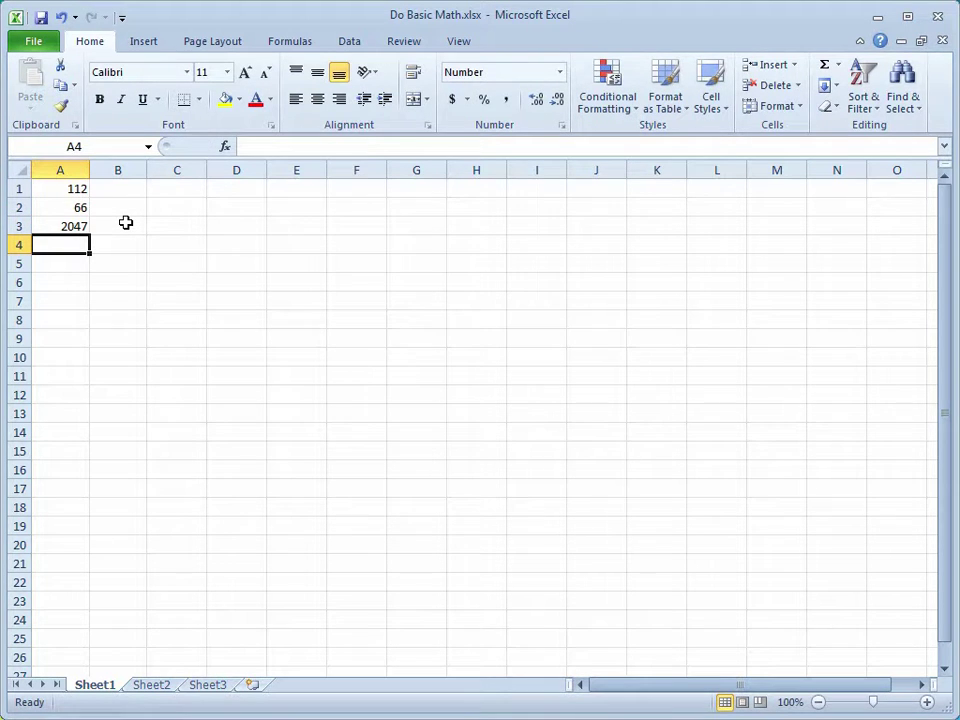
pyautogui.write('=89')
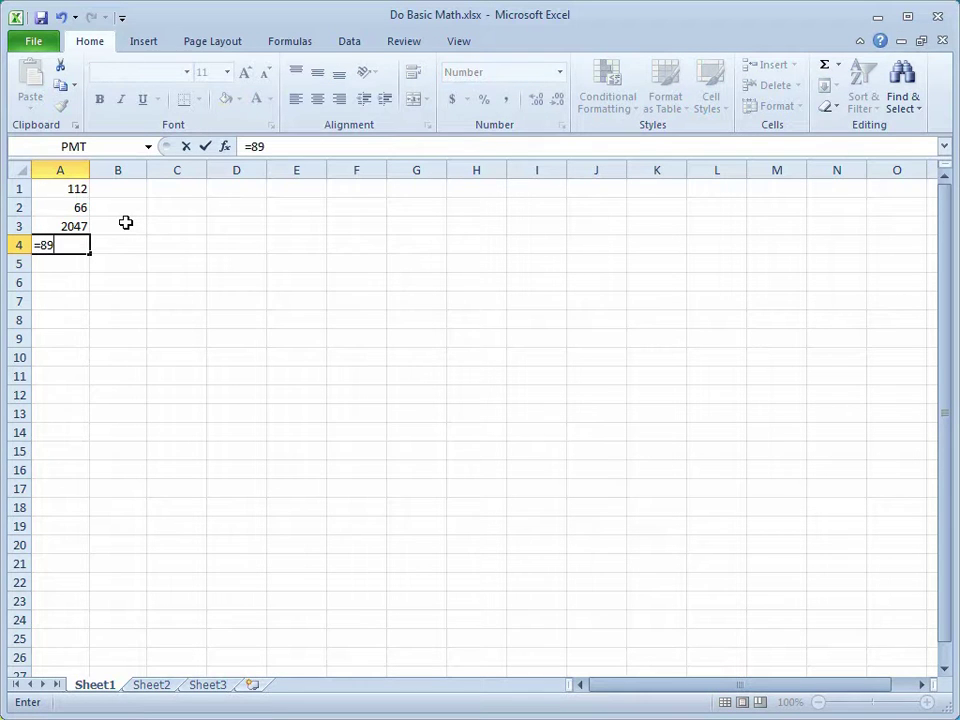
pyautogui.write('/23')
pyautogui.press('Return')
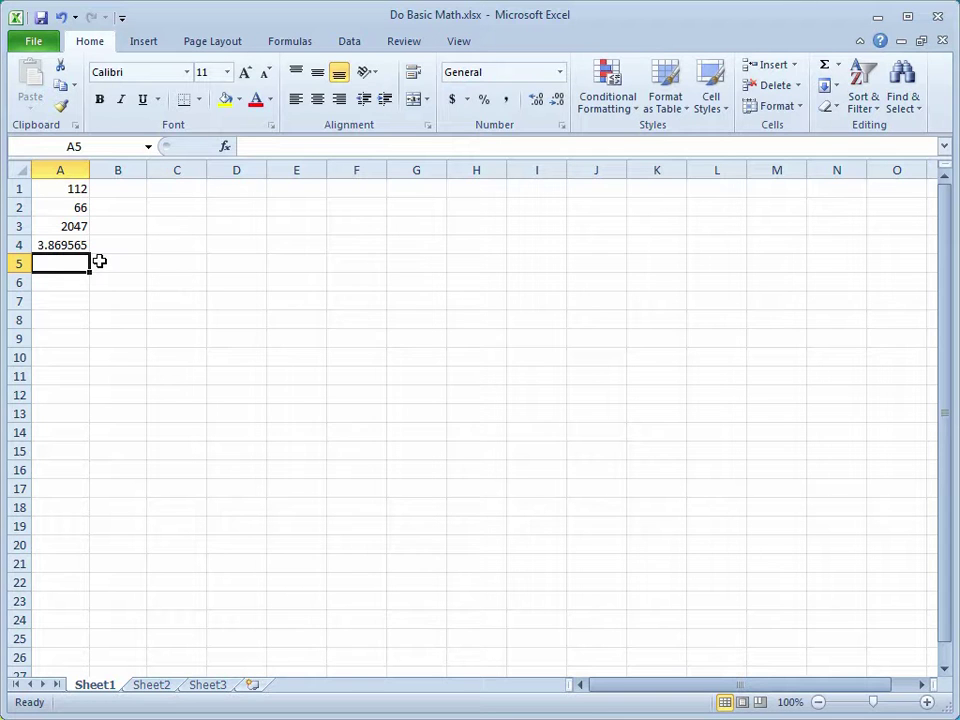
# - Reduce the number of decimals shown for the division result in cell A4 to two
pyautogui.click(84, 245)
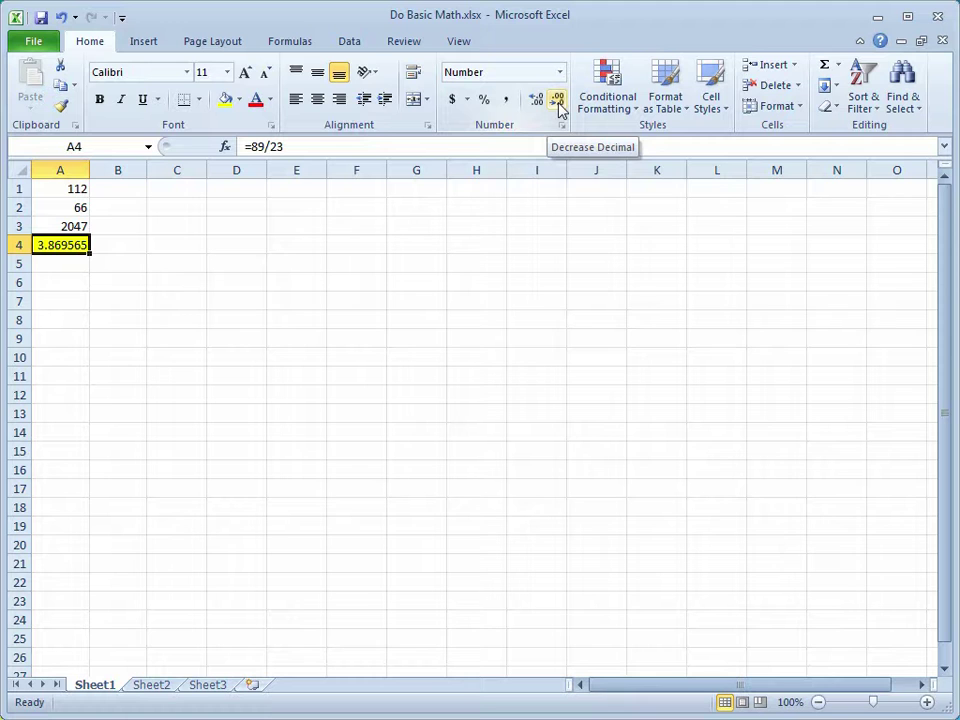
pyautogui.click(557, 101)
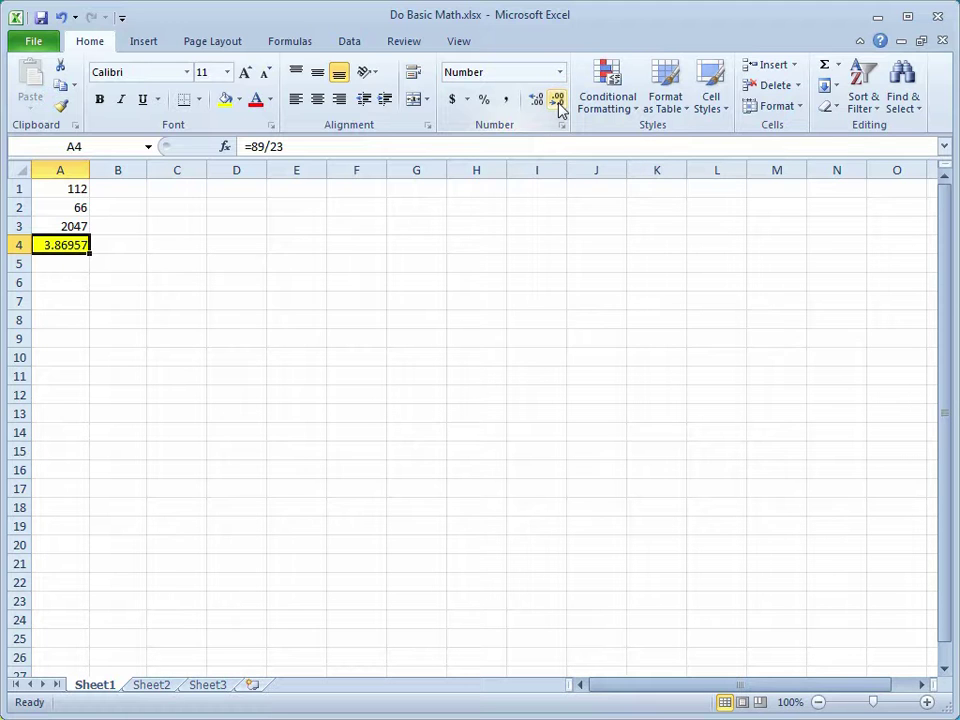
pyautogui.click(557, 101)
pyautogui.click(557, 101)
pyautogui.click(557, 101)
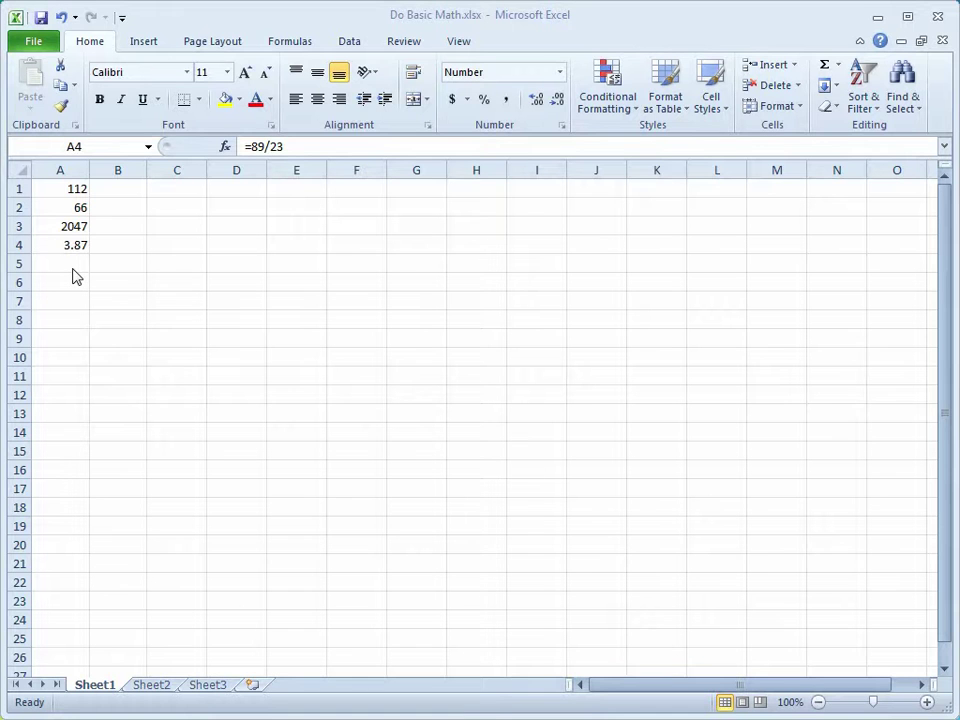
# - Total the values of A1:A4 in cell A5 with AutoSum, and view the resulting SUM formula
pyautogui.click(71, 264)
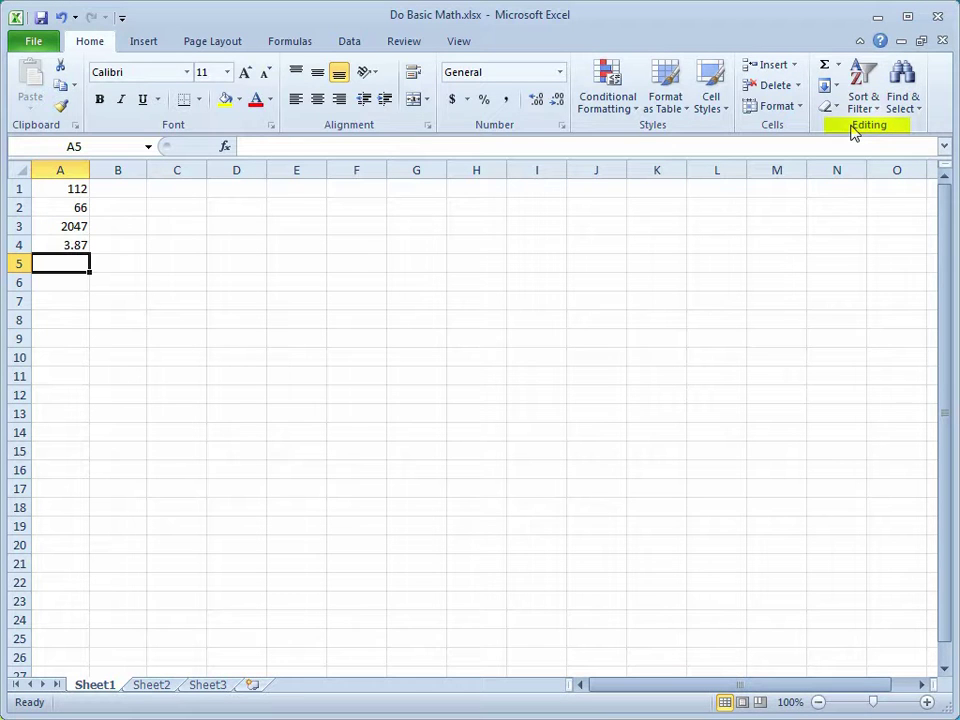
pyautogui.click(826, 70)
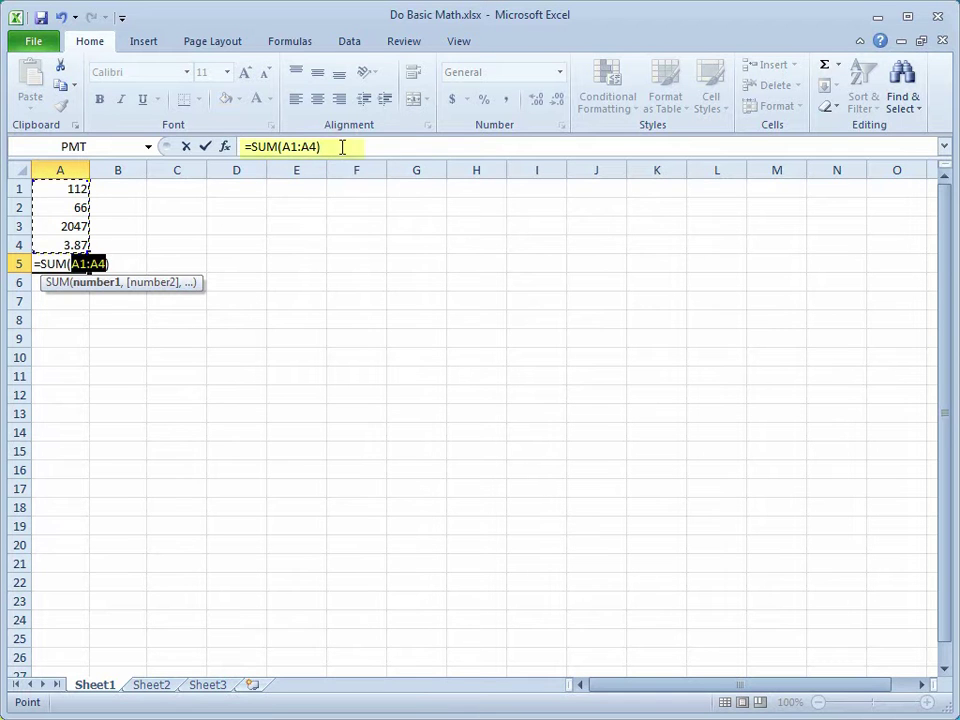
pyautogui.click(248, 147)
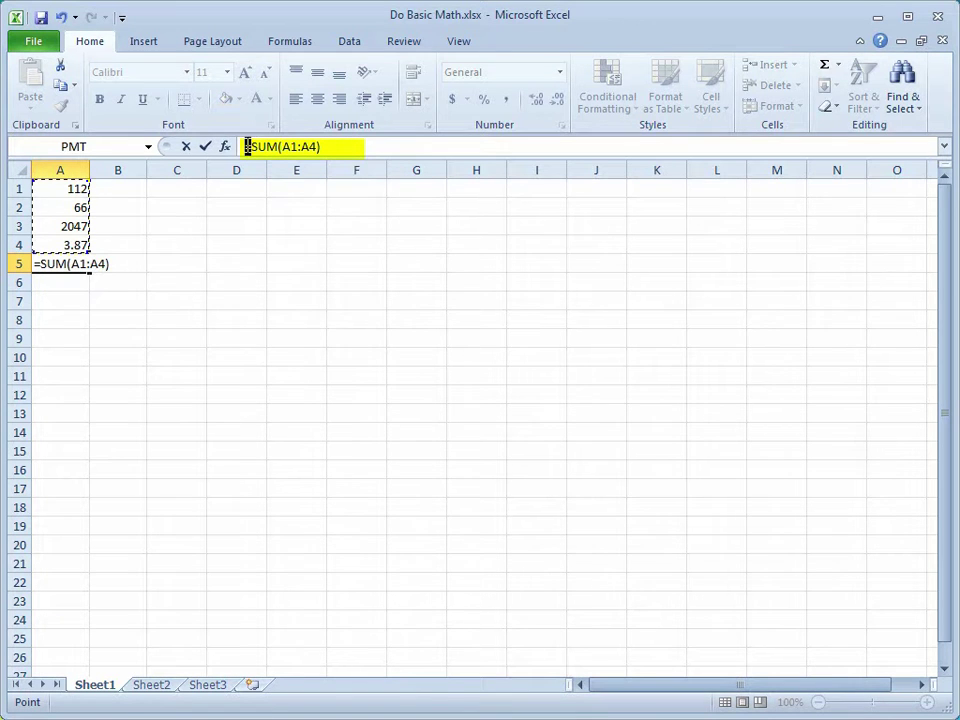
pyautogui.press('End')
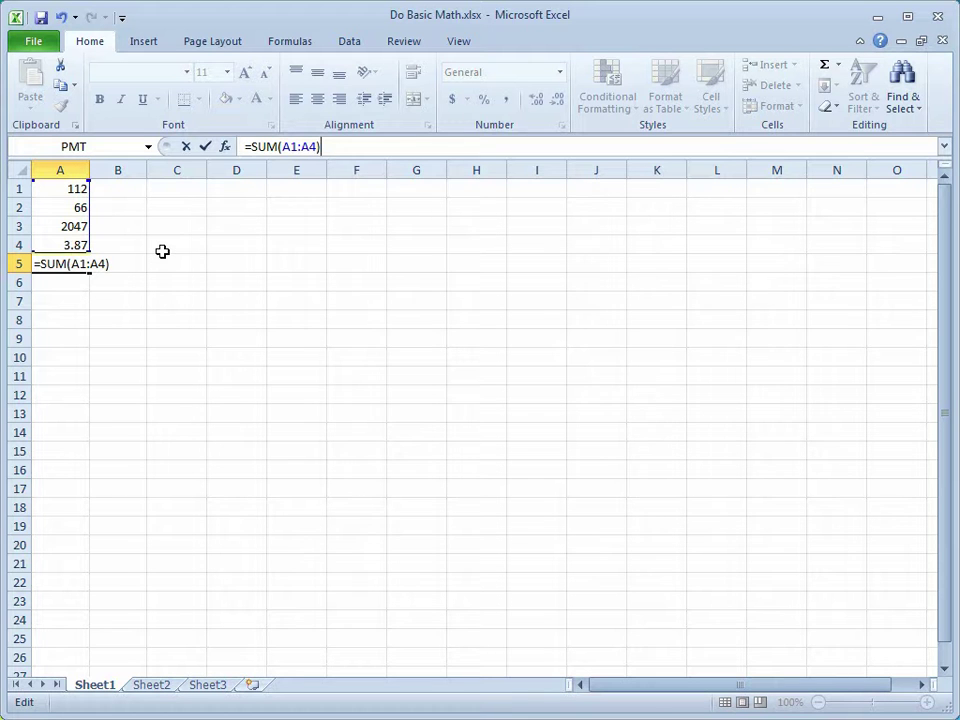
pyautogui.press('Return')
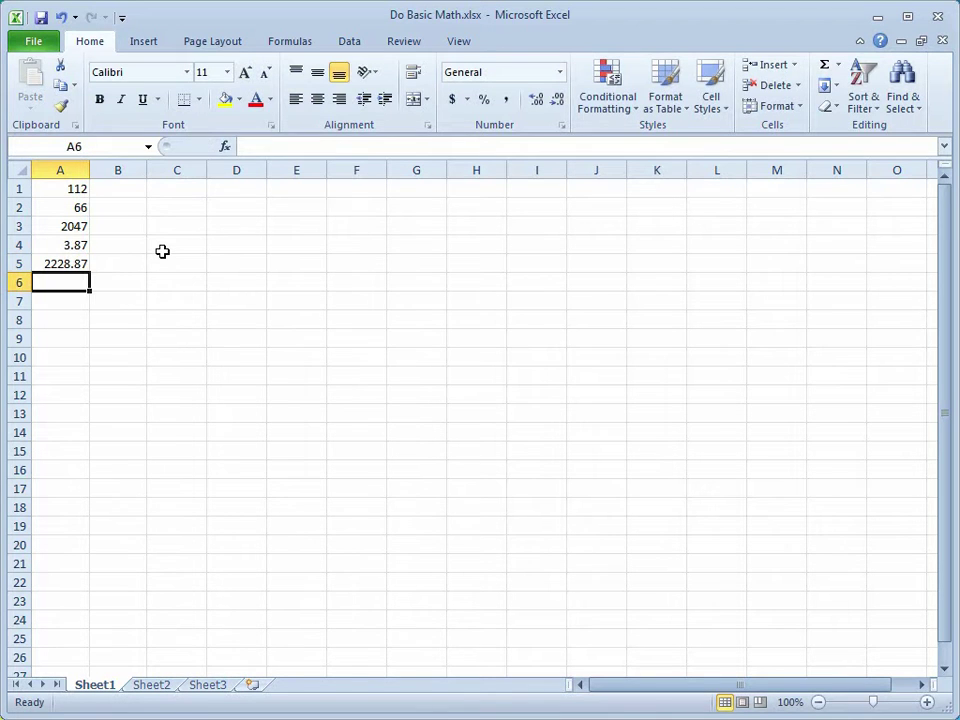
pyautogui.click(84, 263)
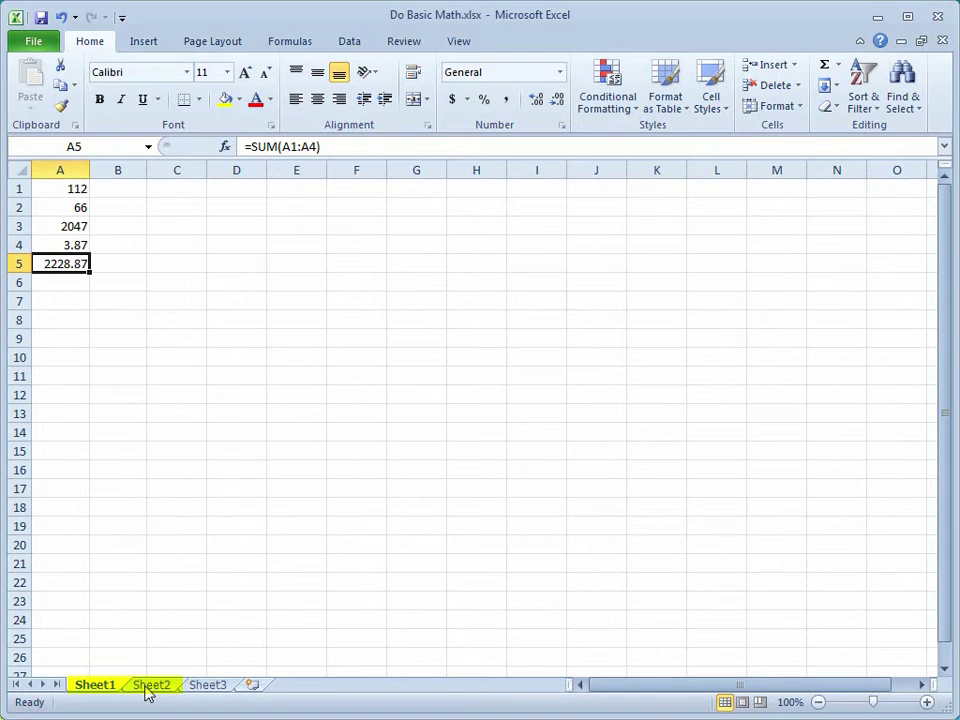
# - On Sheet2, calculate the average of the Total Sales West values A2:A10 in cell A11
pyautogui.click(148, 688)
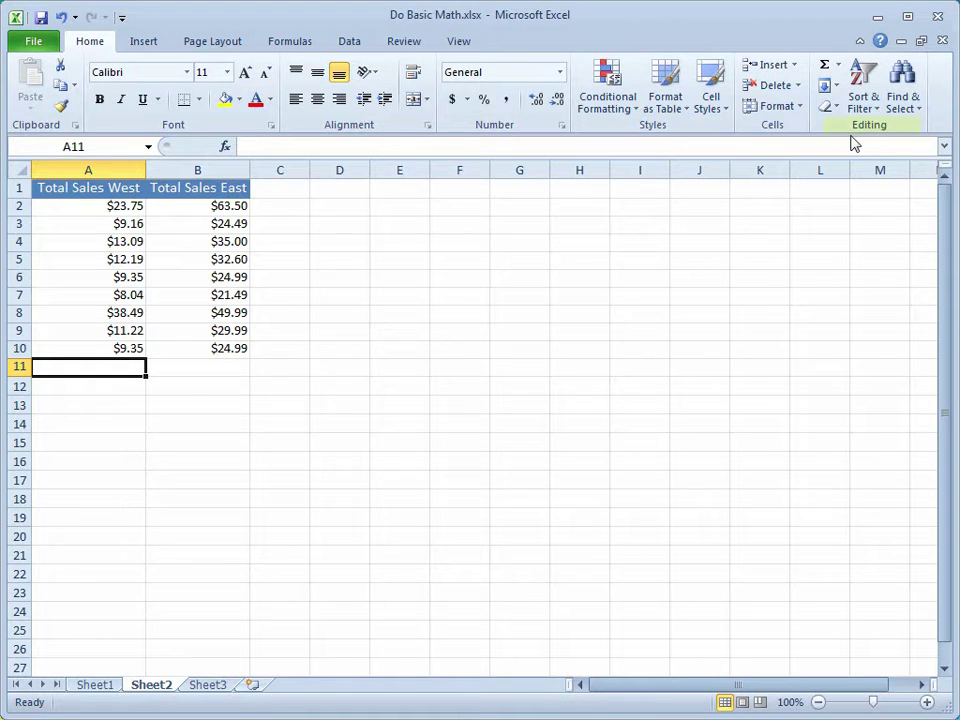
pyautogui.click(837, 66)
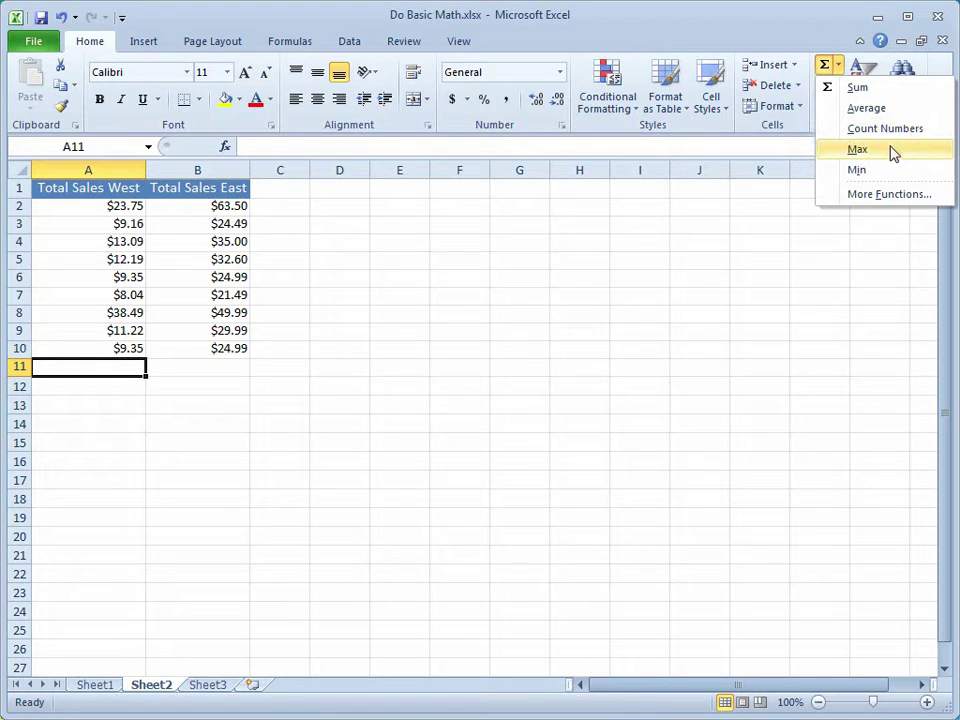
pyautogui.click(866, 108)
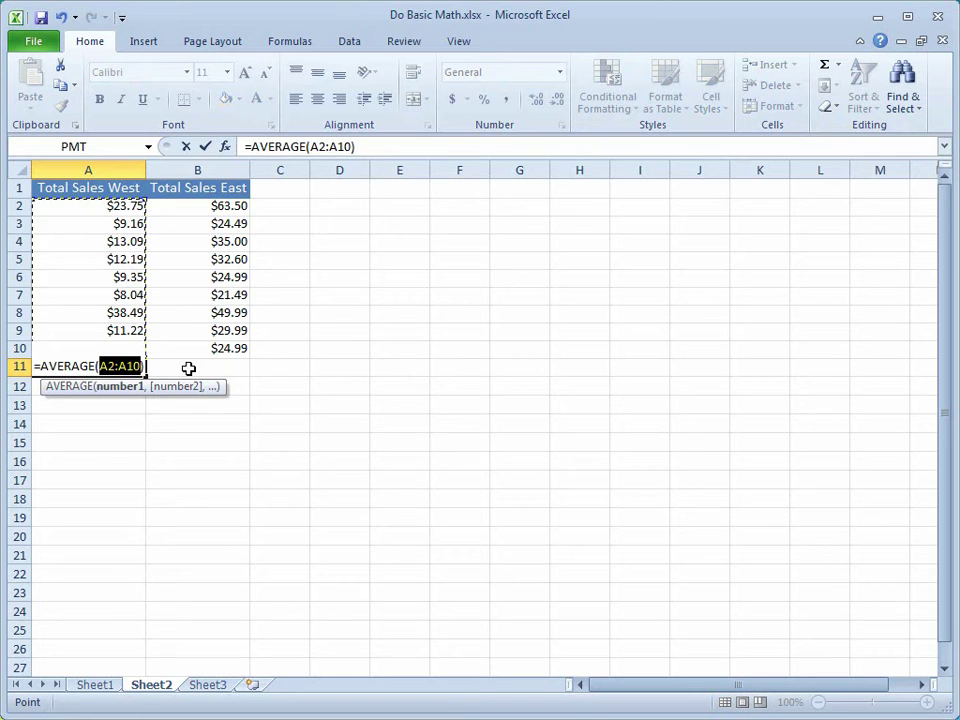
pyautogui.press('Return')
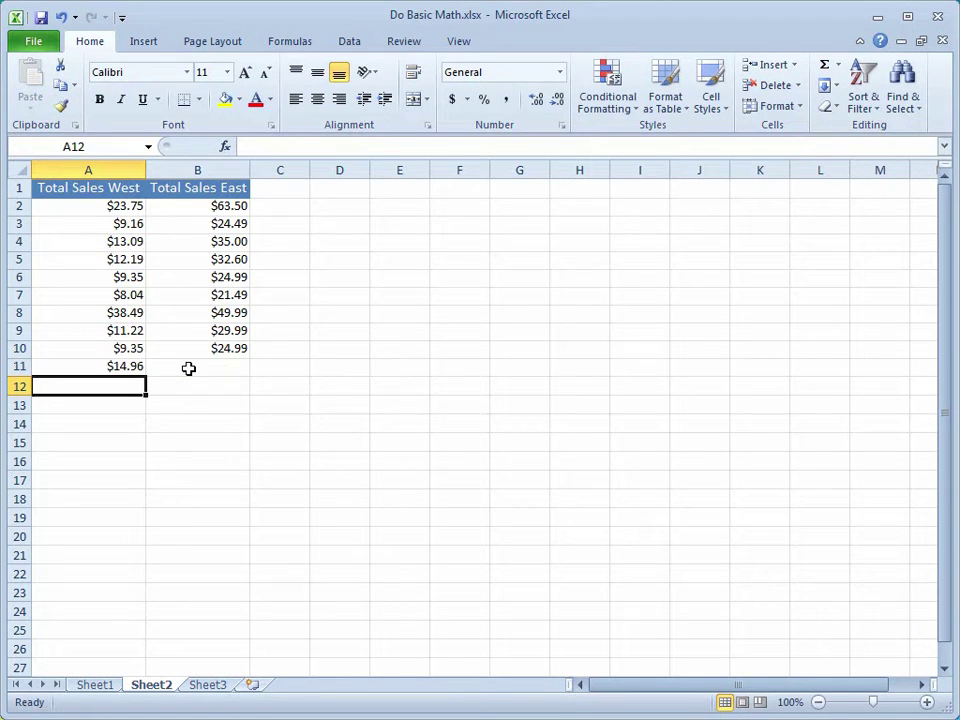
pyautogui.click(137, 368)
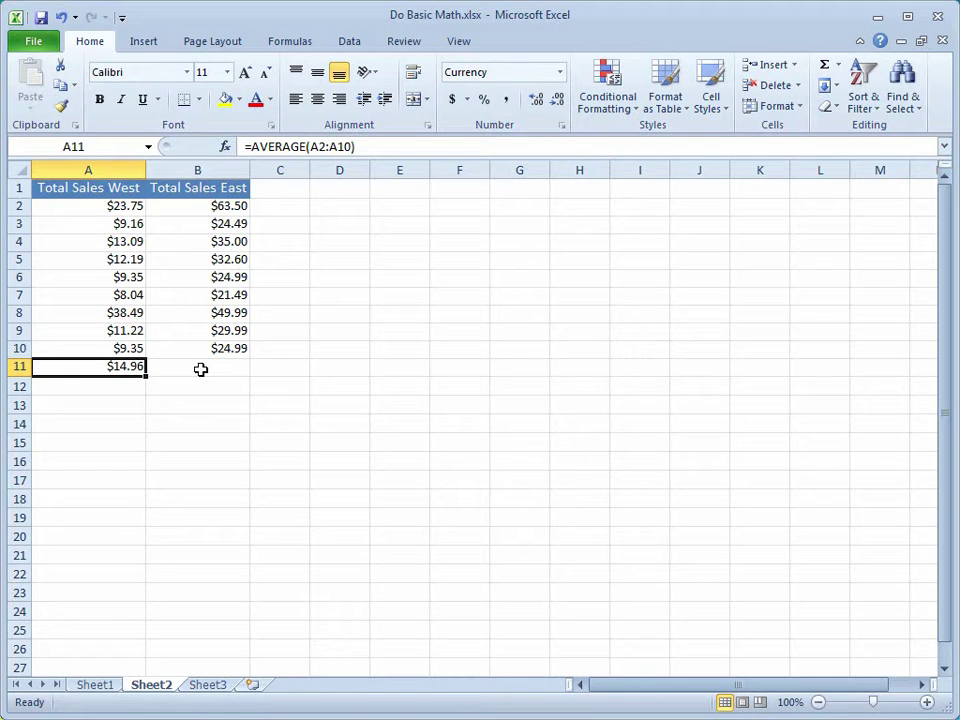
# - Fill the average formula from A11 across to B11 for the Total Sales East column, and check the copied formula
pyautogui.click(201, 370)
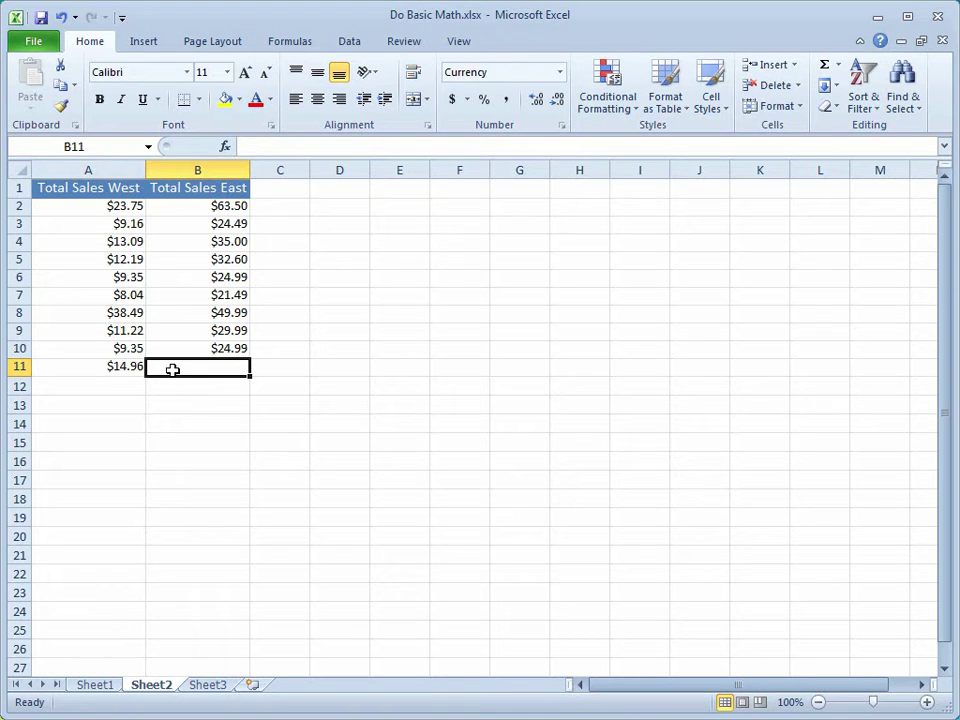
pyautogui.click(127, 368)
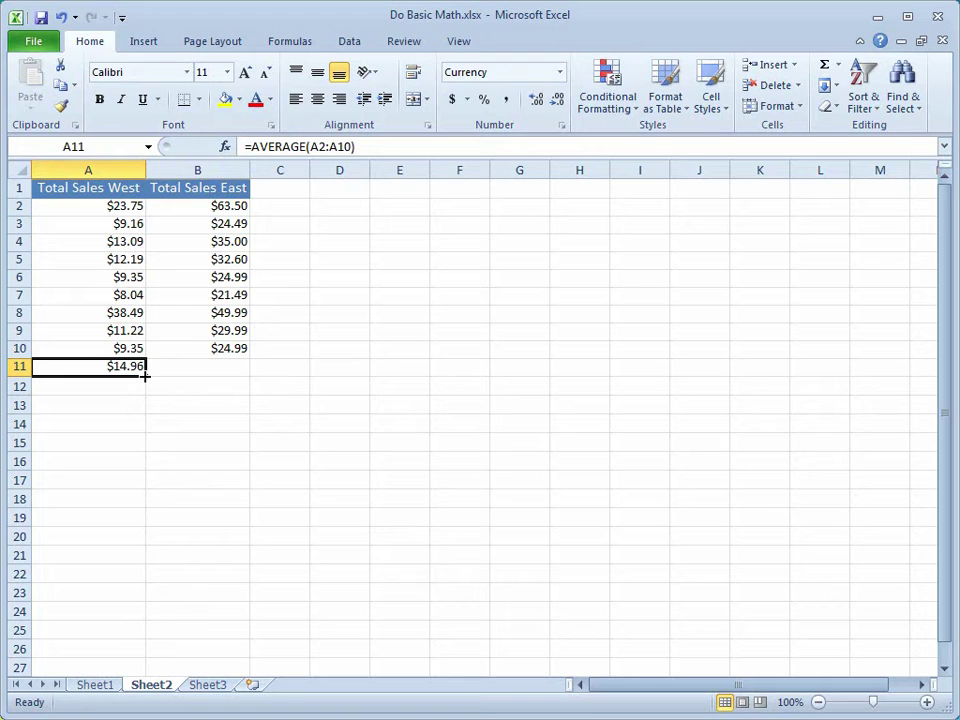
pyautogui.moveTo(145, 376); pyautogui.dragTo(240, 374)
pyautogui.click(185, 369)
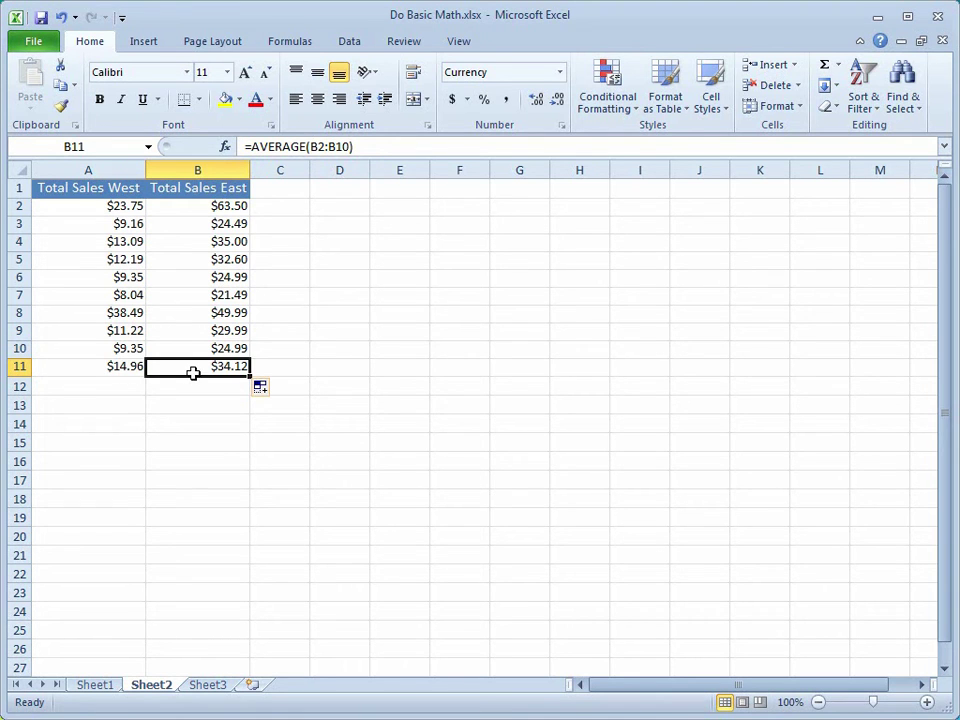
# - Calculate the average of the first row's West and East sales, A2:B2, in cell C2
pyautogui.click(279, 207)
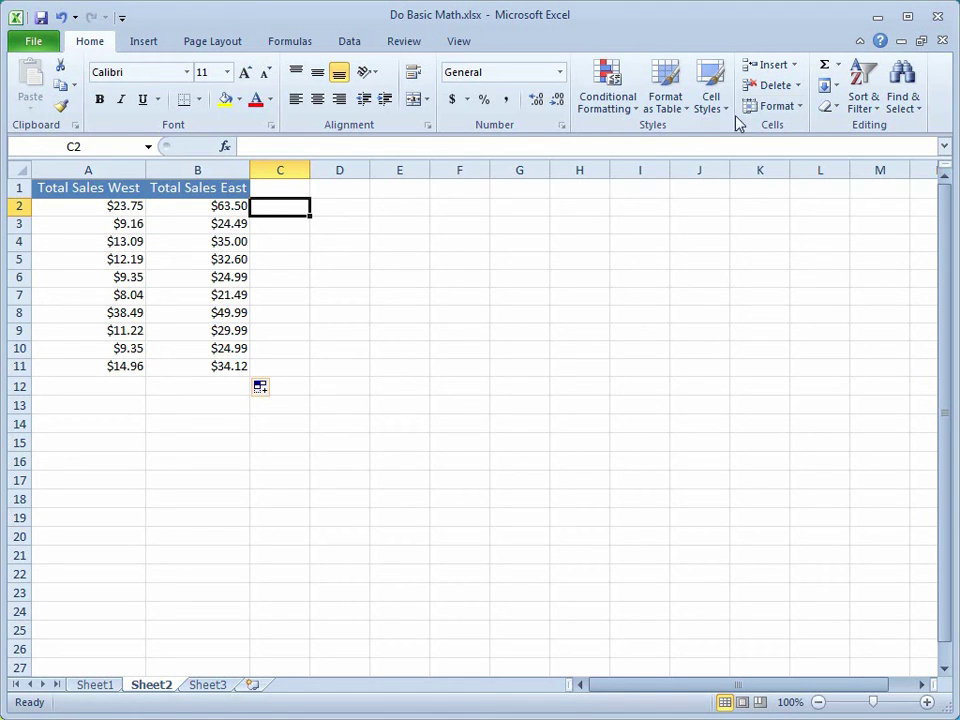
pyautogui.click(837, 68)
pyautogui.click(850, 110)
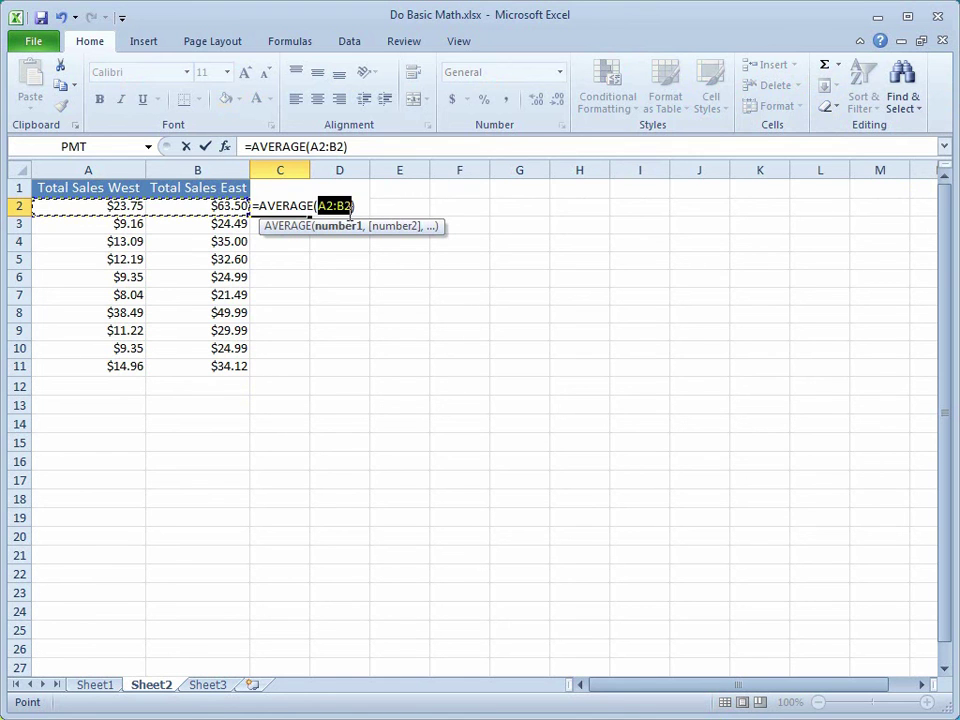
pyautogui.press('Return')
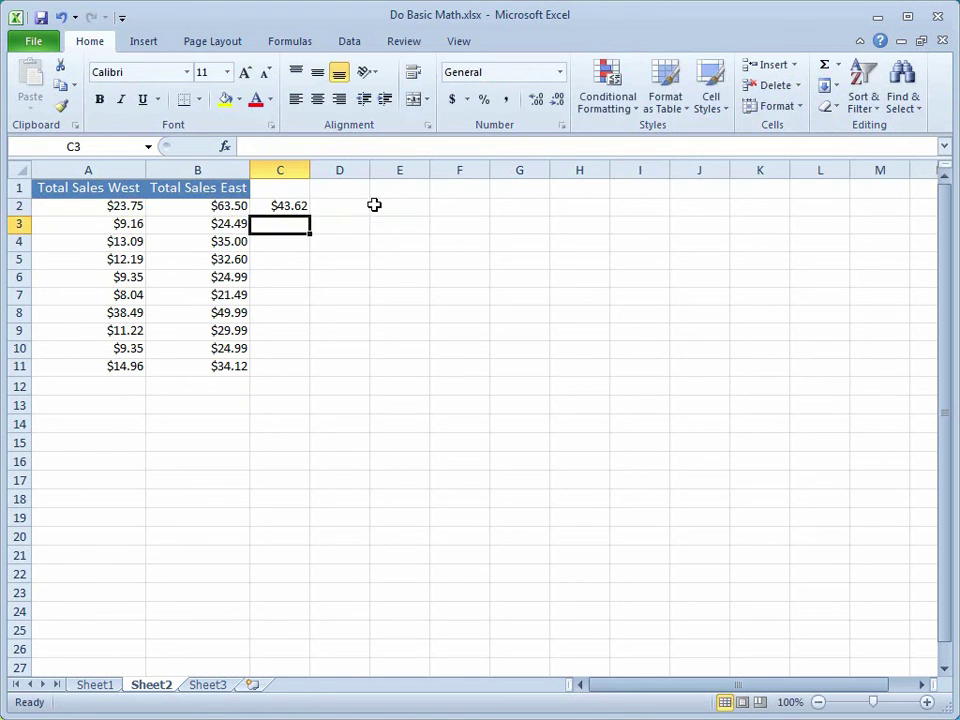
pyautogui.click(302, 207)
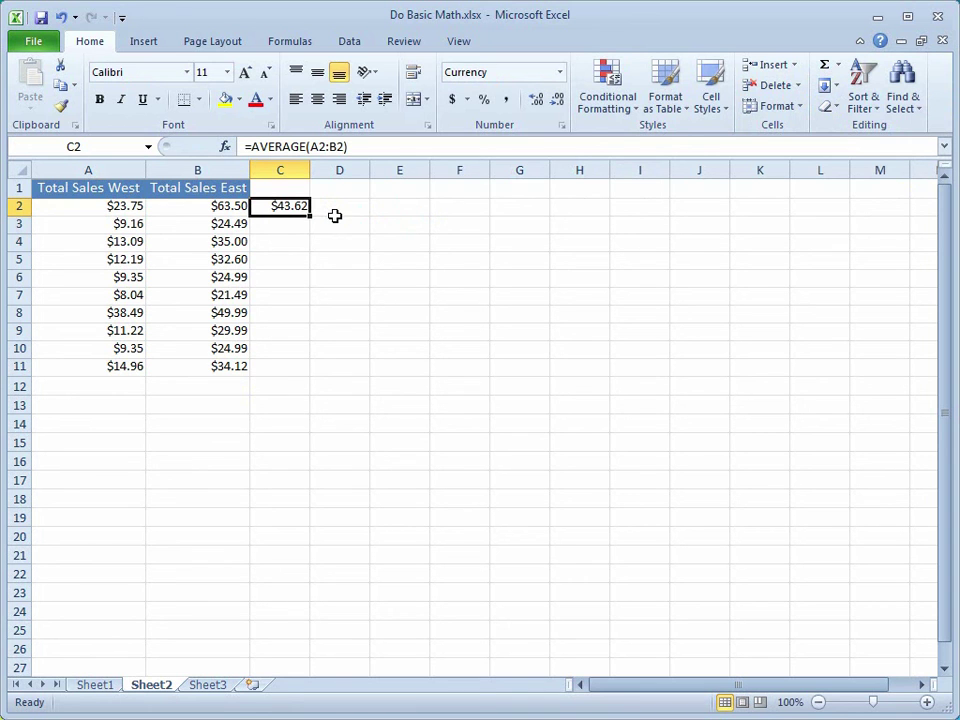